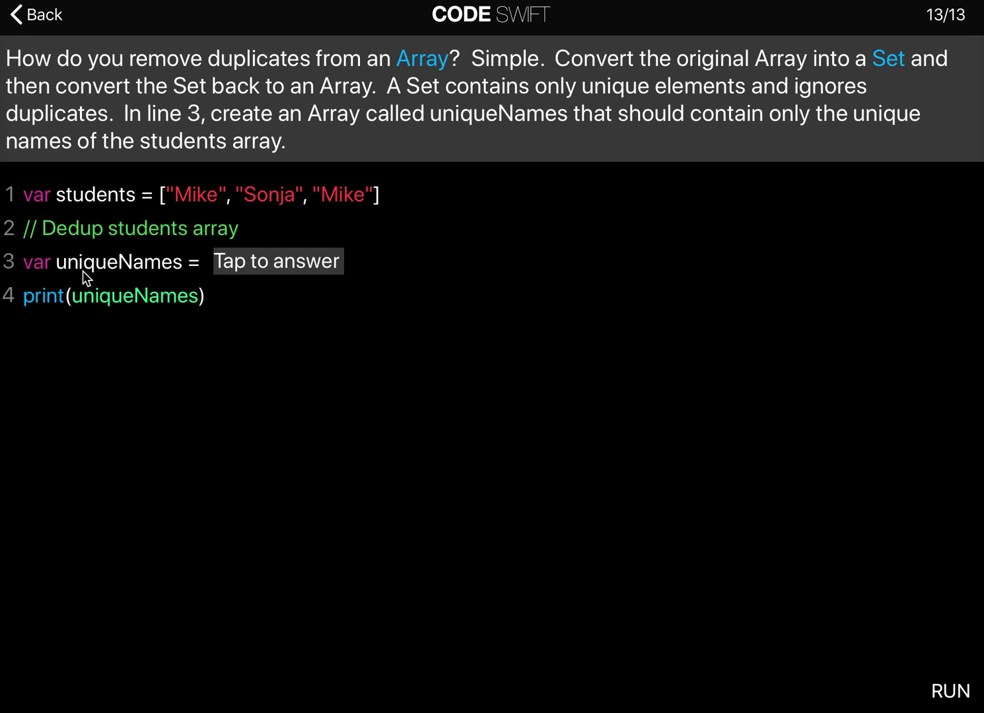
Fill line 3 with Array(Set(students)) so uniqueNames dedupes the students array and is marked correct.
left_click(240, 258)
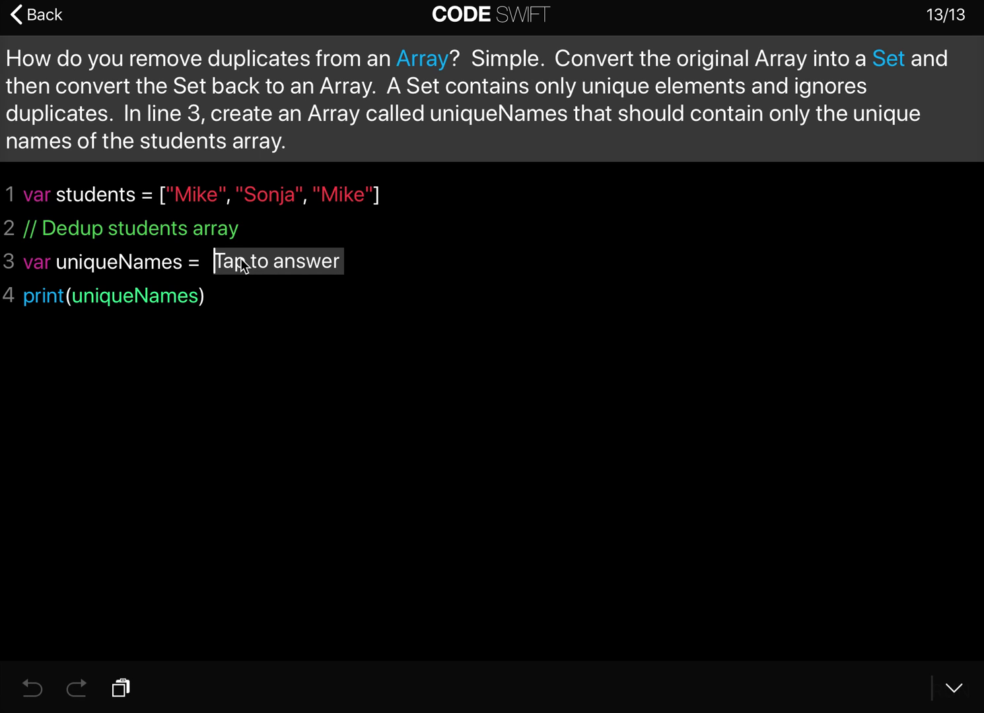
type("A")
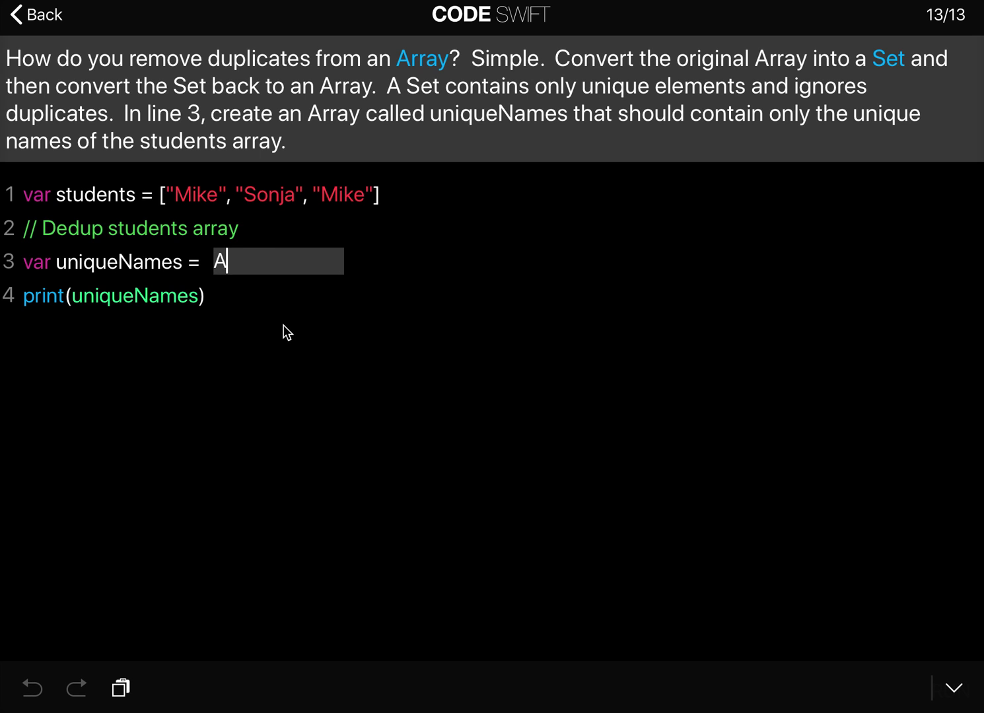
type("rray")
type("(Set")
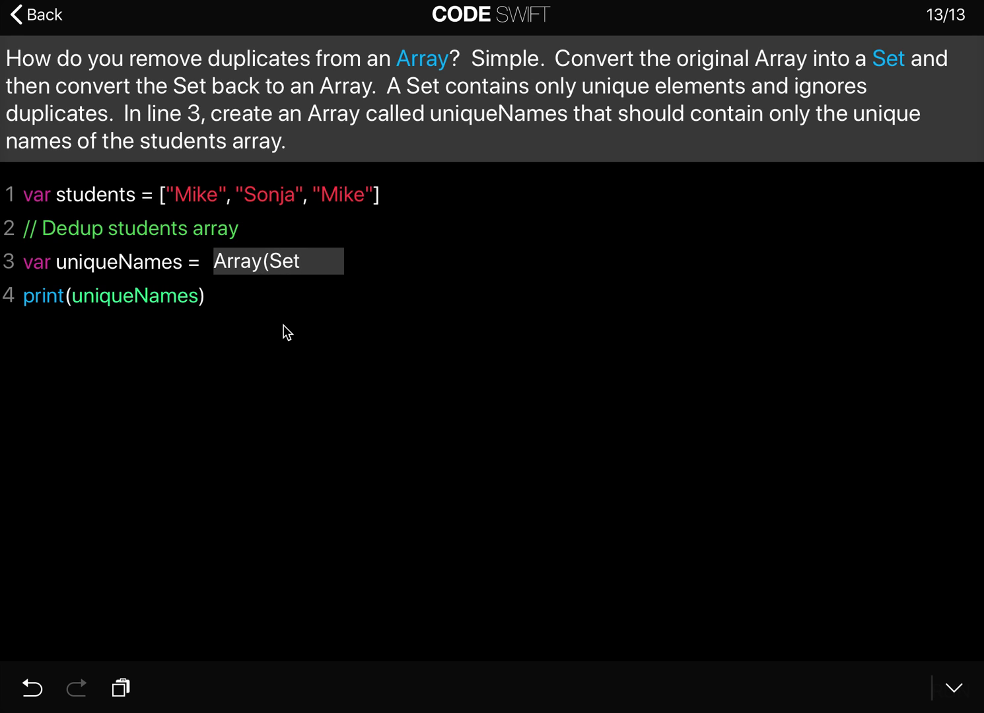
type("(")
type("st")
type("uden")
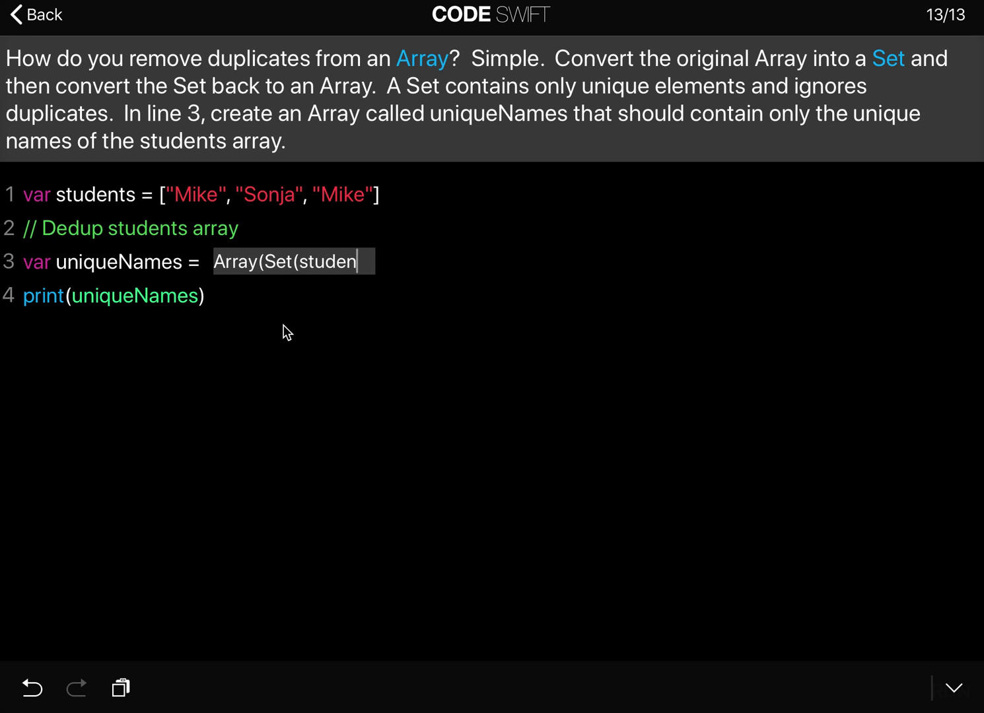
type("ts")
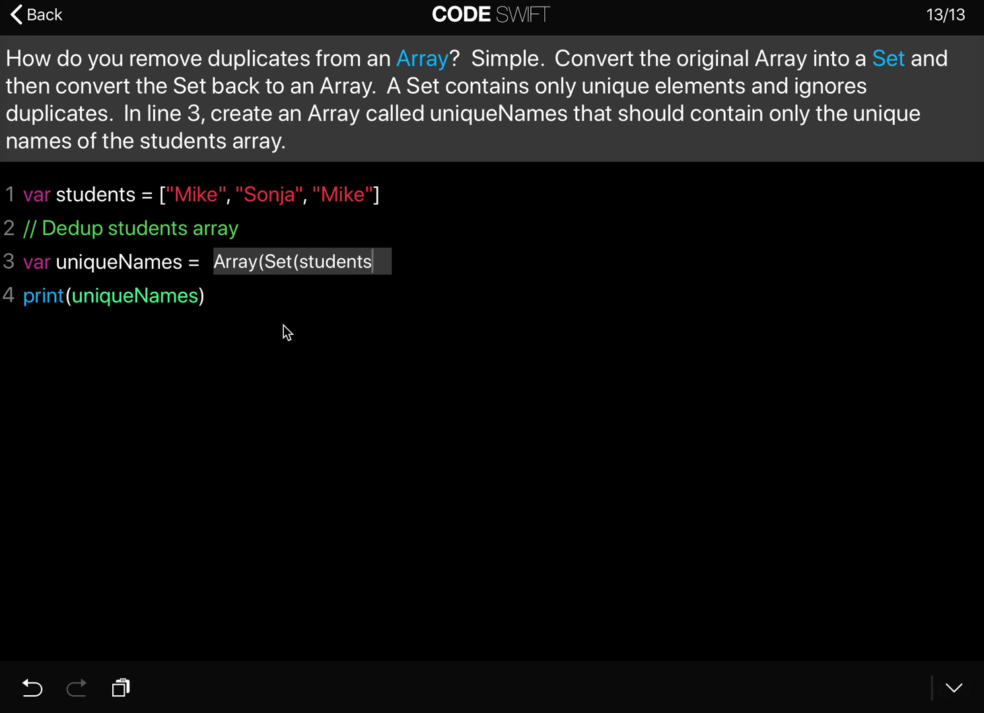
type("))")
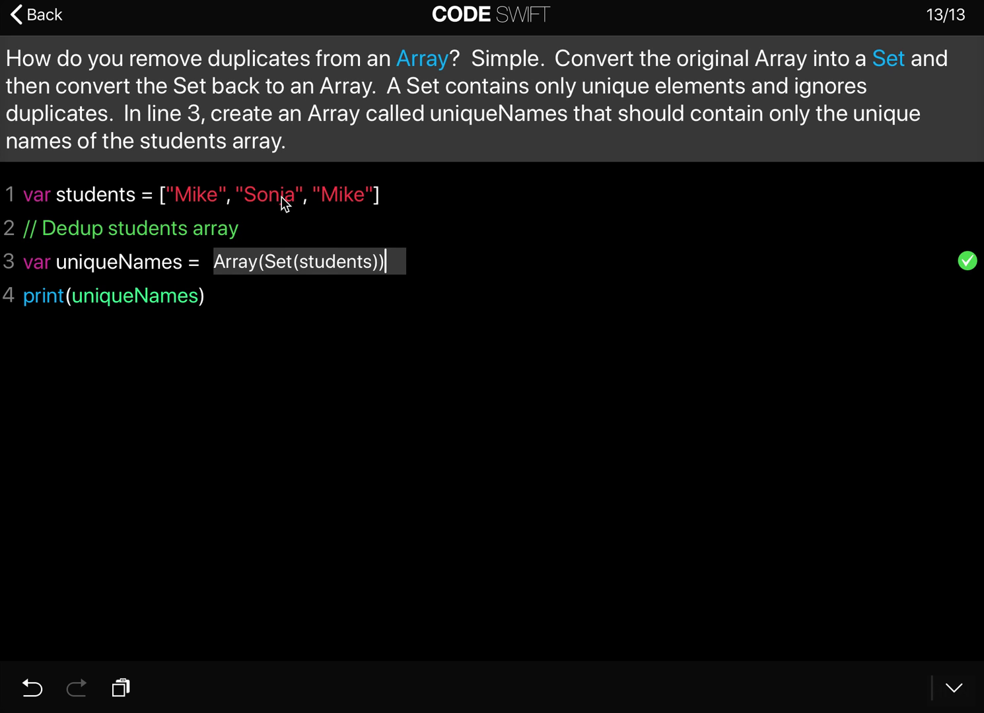
Run the code to produce the output ["Sonja", "Mike"] with the success message.
left_click(967, 262)
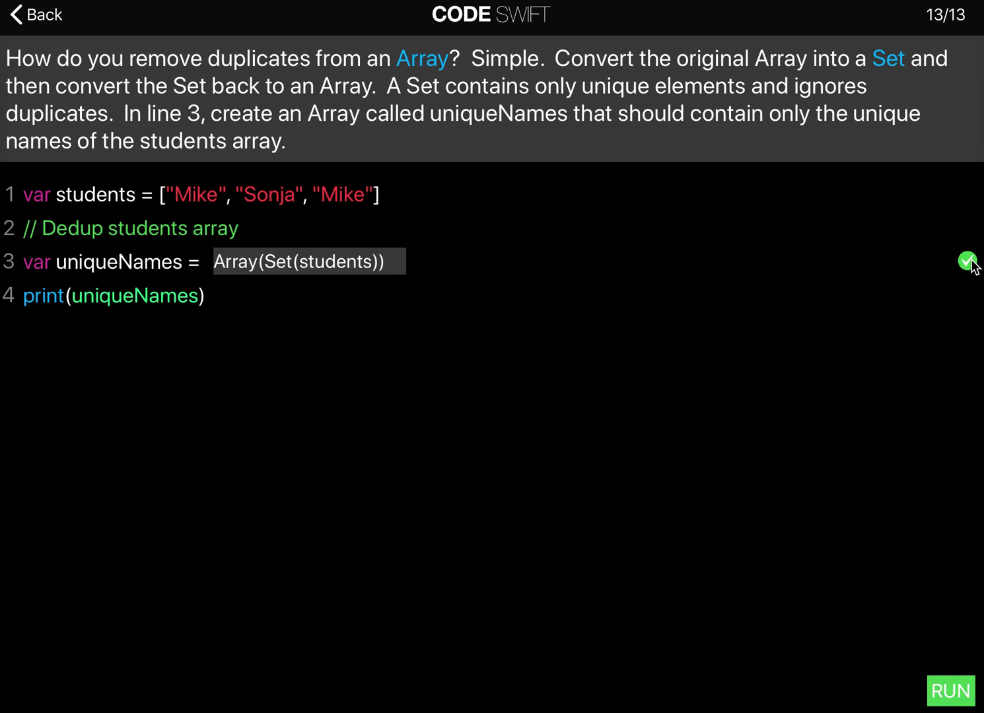